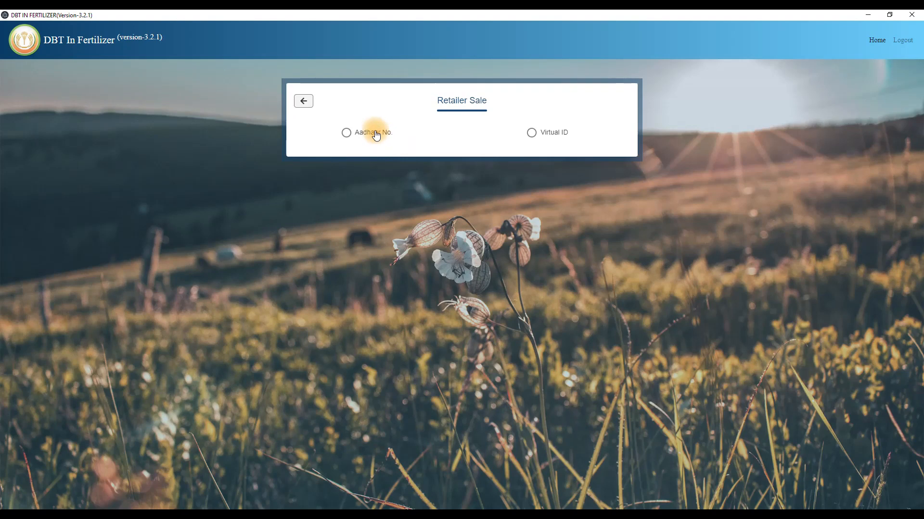
Choose Aadhaar No. as the buyer identification for the retailer sale and paste in the Aadhaar number.
click(376, 136)
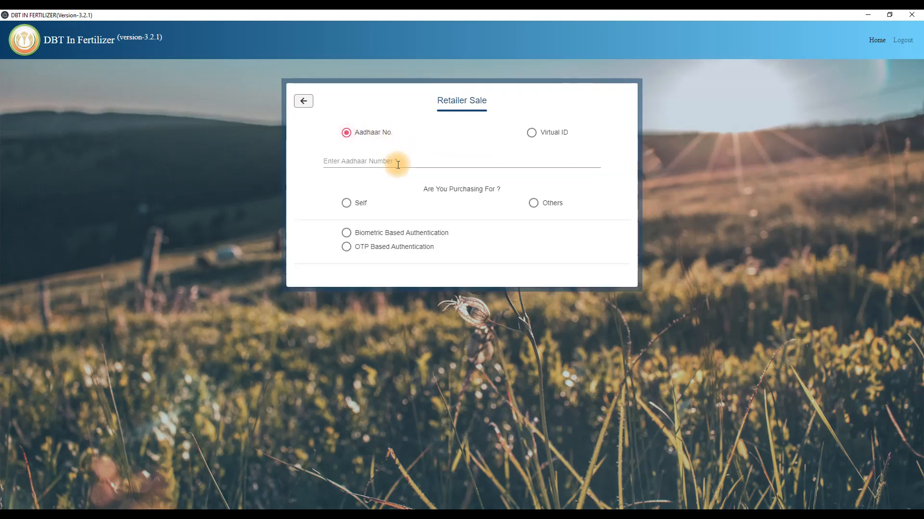
click(398, 161)
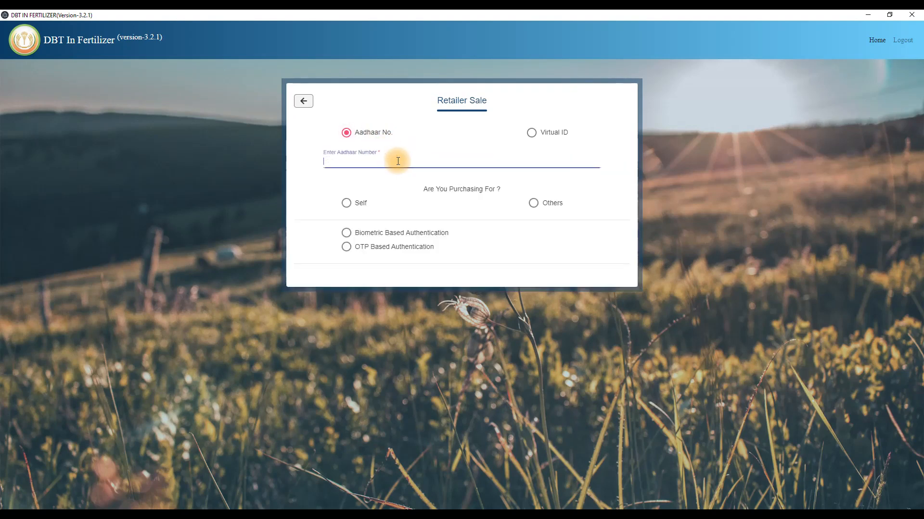
key(ctrl+v)
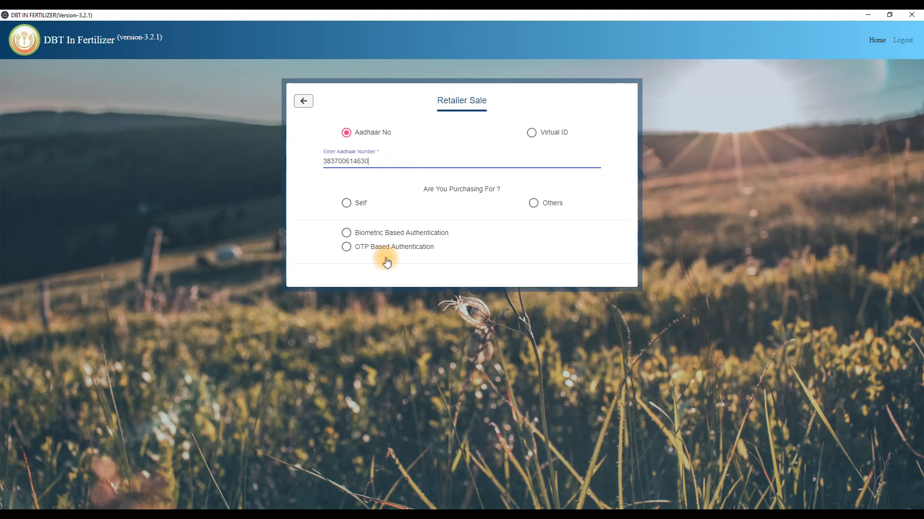
Replace the buyer's Aadhaar number with the one stored in cell D1713 of the ADHAR DATA1 workbook in Excel.
click(371, 514)
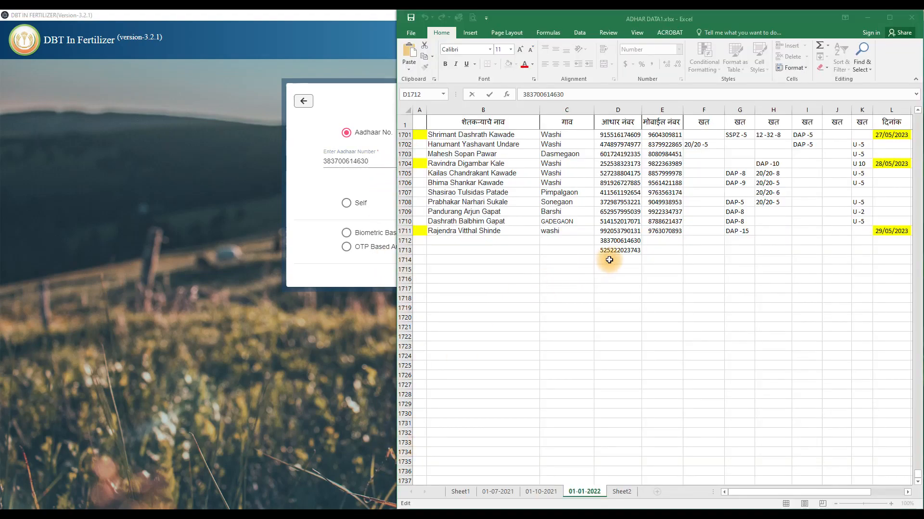
click(621, 250)
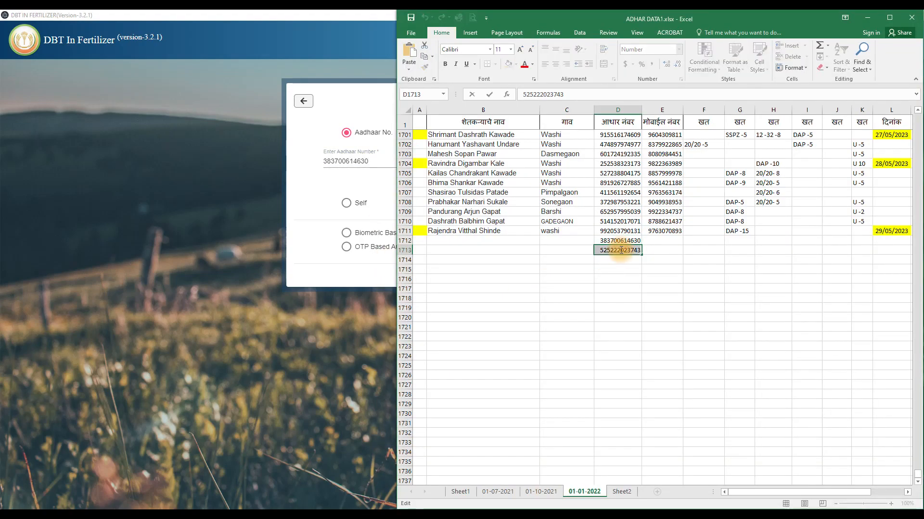
click(351, 163)
double_click(353, 163)
key(ctrl+v)
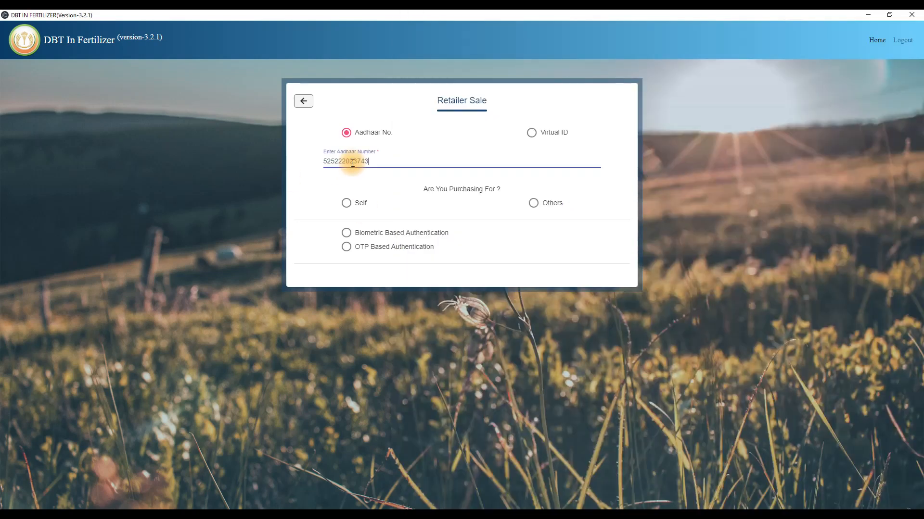
Switch to Excel and copy the Aadhaar number in cell D1712.
click(378, 515)
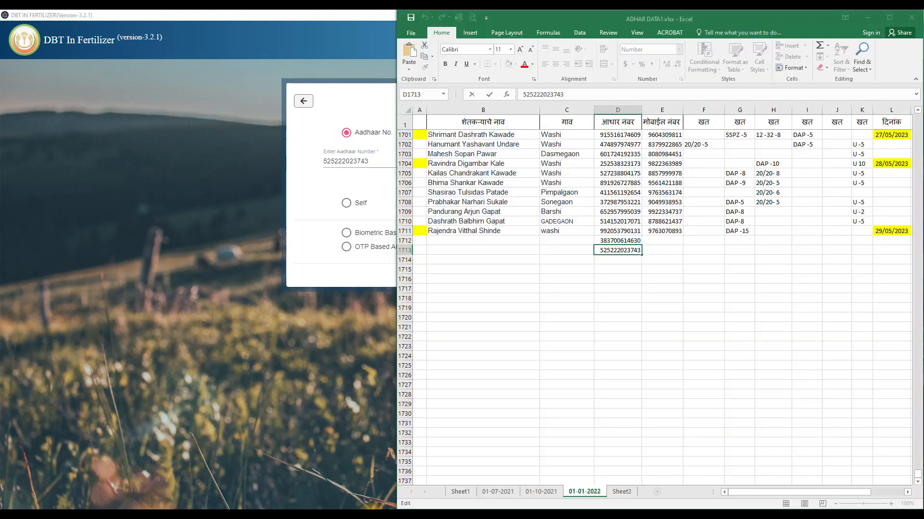
click(633, 240)
double_click(633, 240)
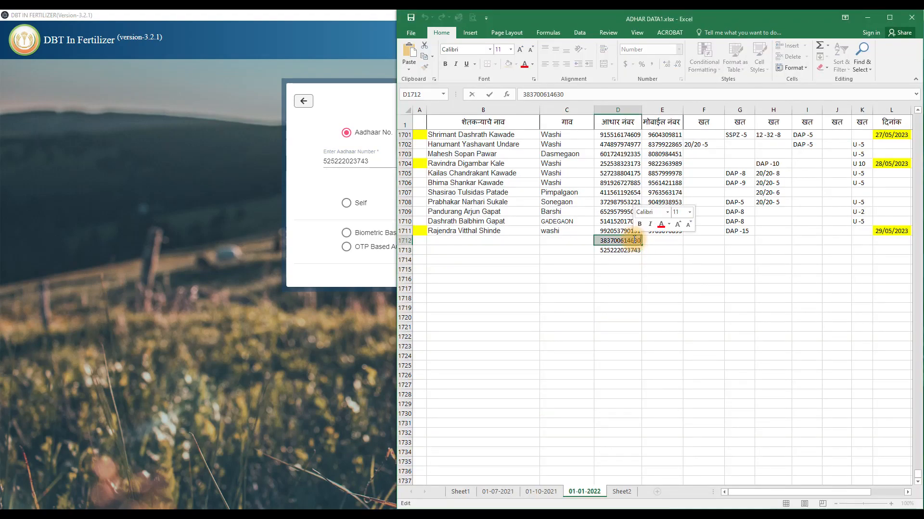
key(ctrl+c)
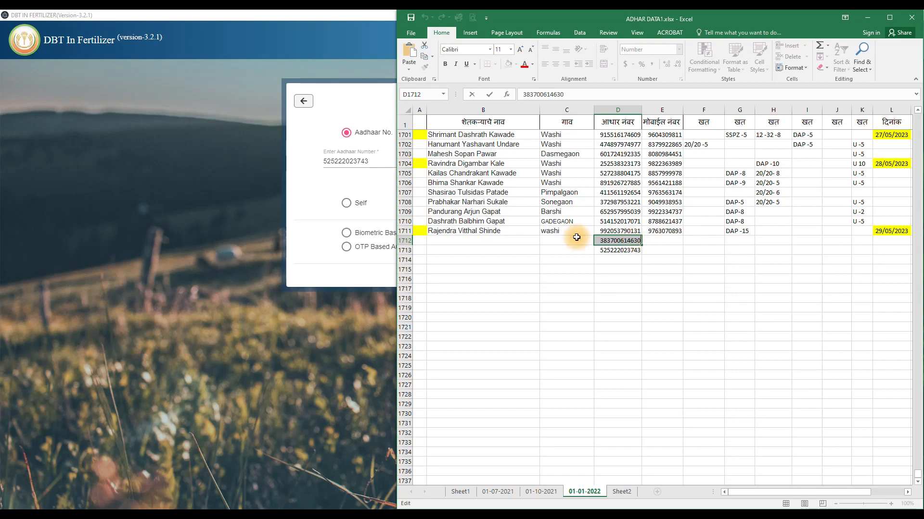
Back in DBT In Fertilizer, set the purchase as being for Others and paste the copied number as the other person's Aadhaar number.
click(377, 208)
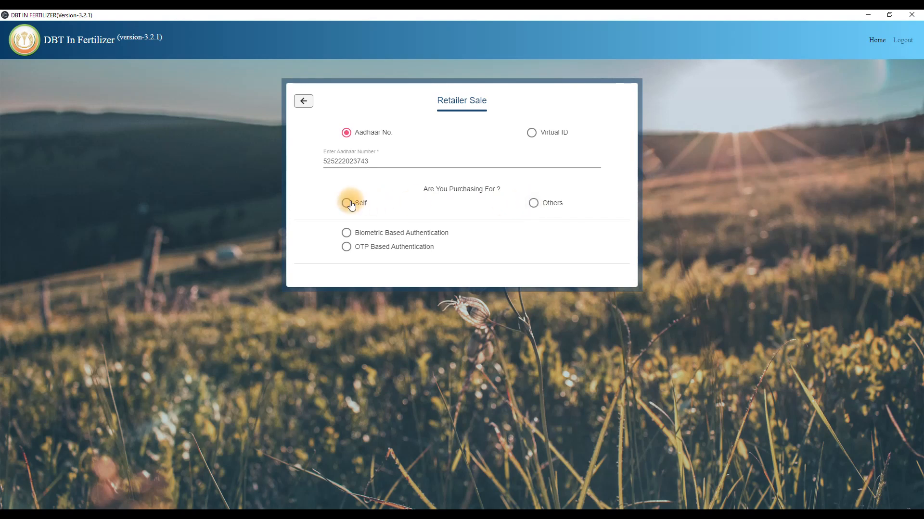
click(532, 203)
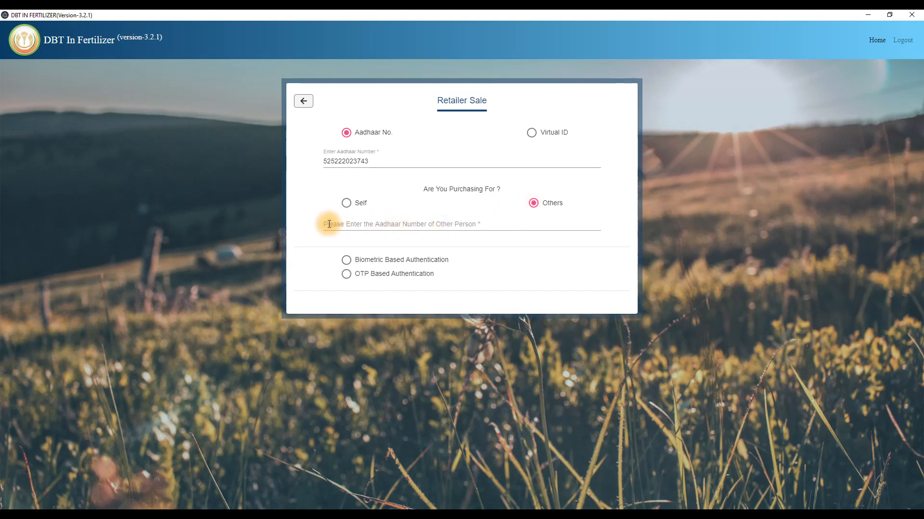
click(438, 223)
key(ctrl+v)
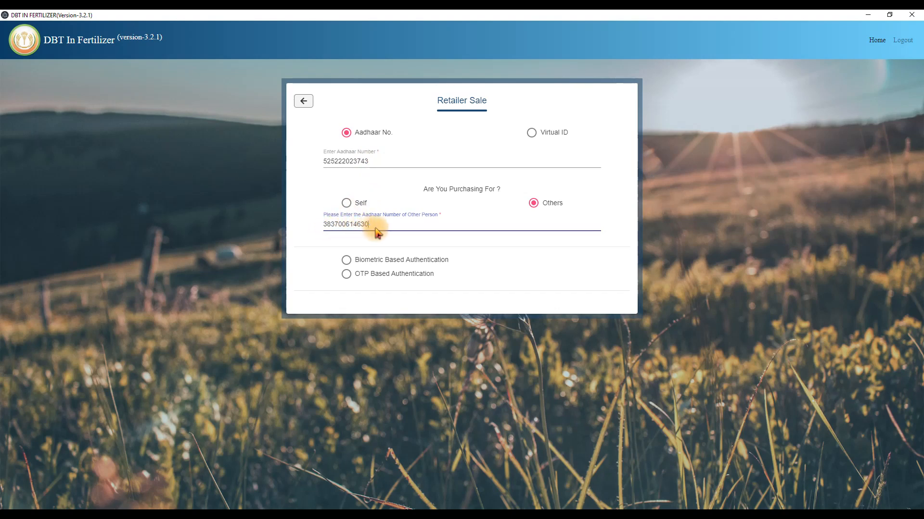
Request OTP Based Authentication for the buyer and accept the Aadhaar holder's consent.
click(370, 278)
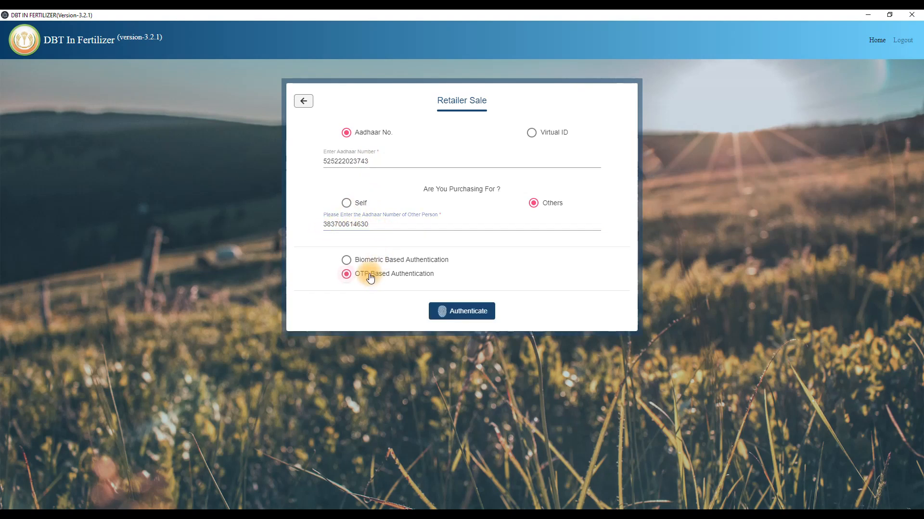
click(463, 313)
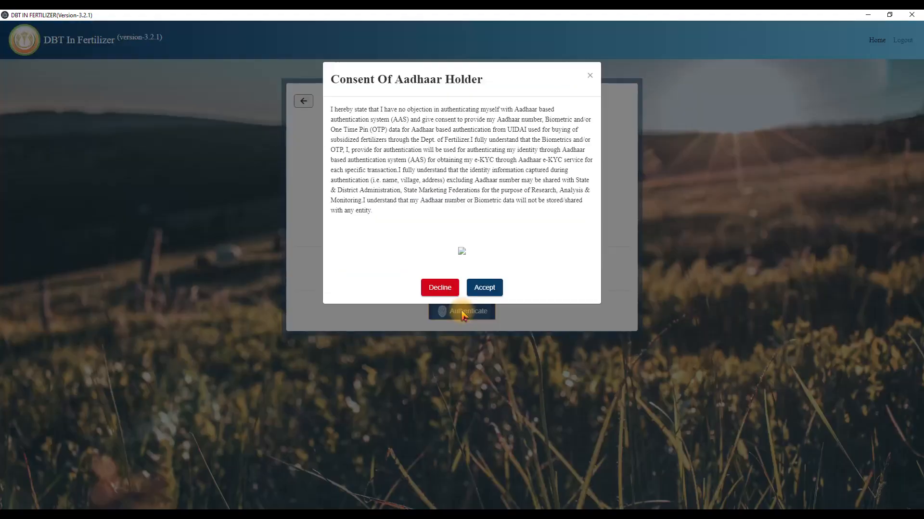
click(483, 288)
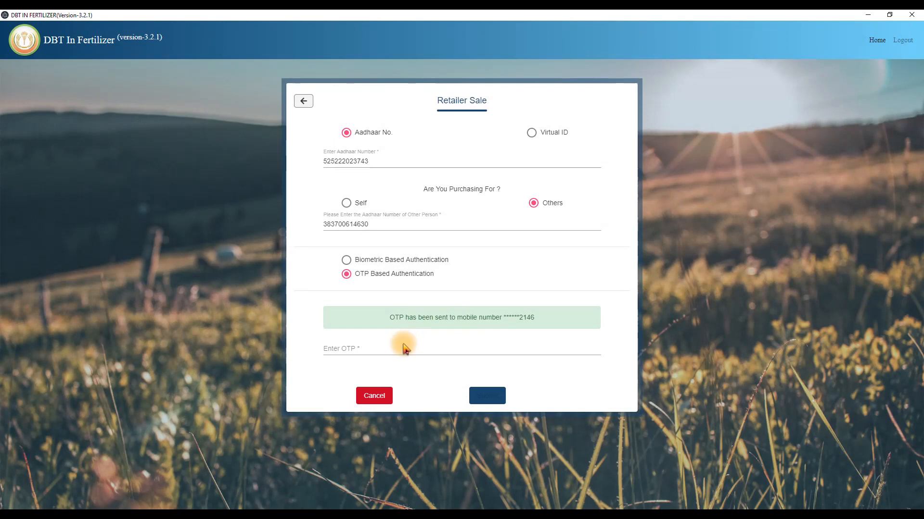
Enter the one-time password, submit it and accept the Aadhaar holder's consent.
click(404, 348)
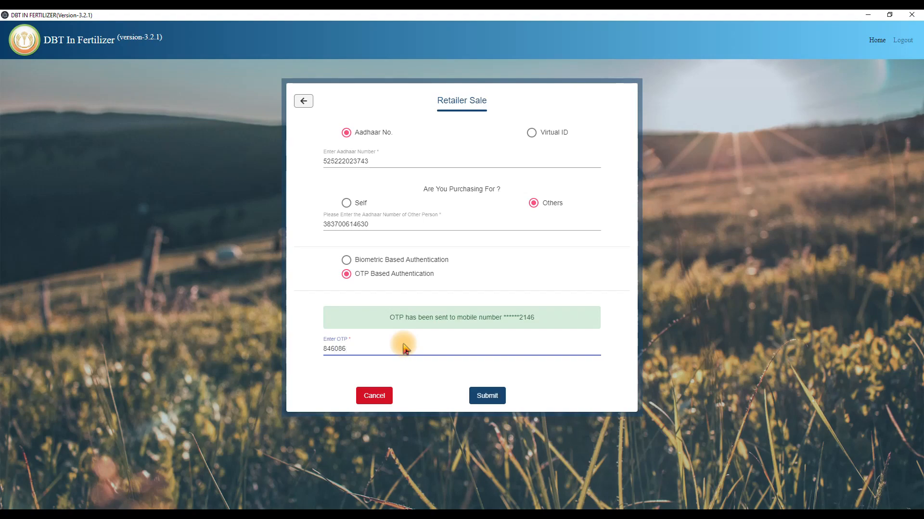
click(493, 396)
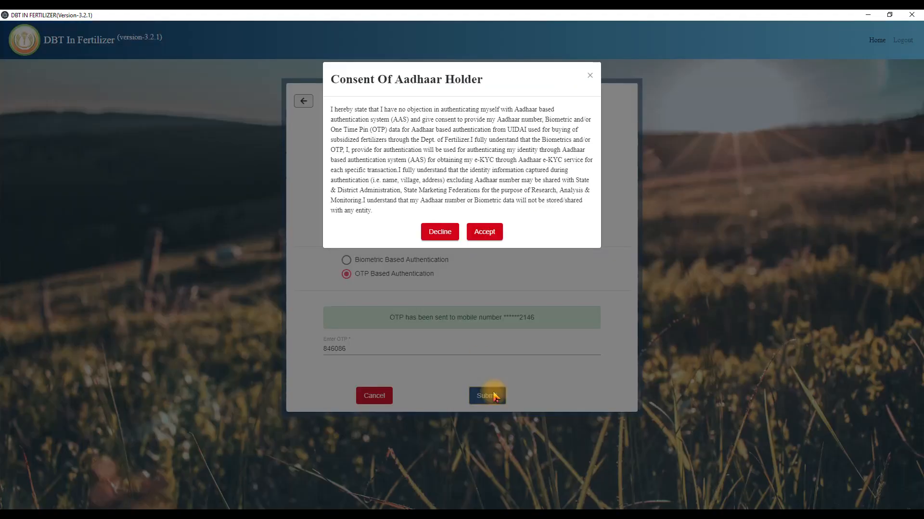
click(477, 234)
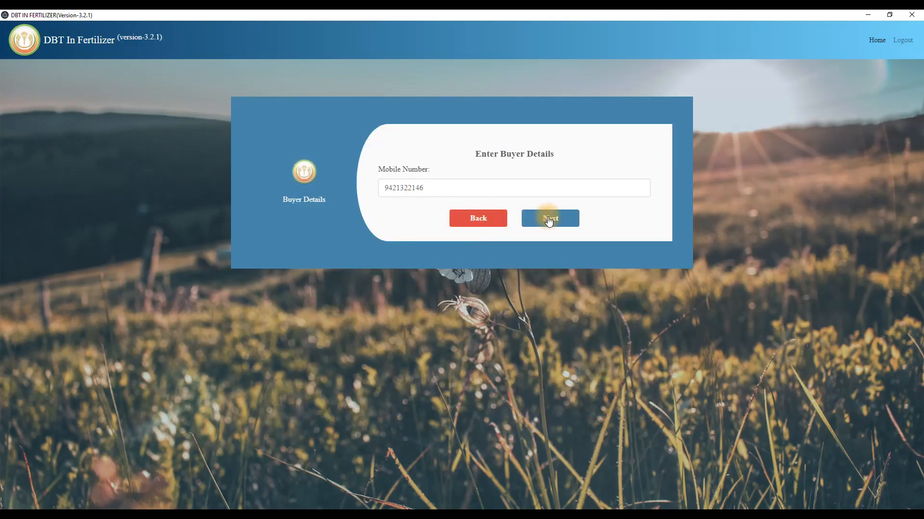
Accept the buyer's prefilled mobile number and answer No to the buyer having a soil health card.
click(549, 220)
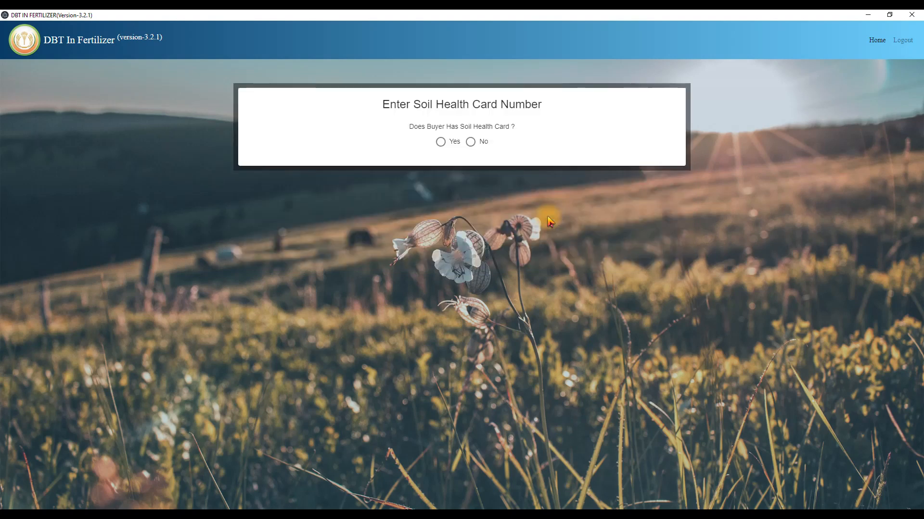
click(471, 142)
Add PPL Paradeep (20-20-0-13) to the sale with unit 50 Kg Bag, quantity 13 and price 1250.
click(496, 166)
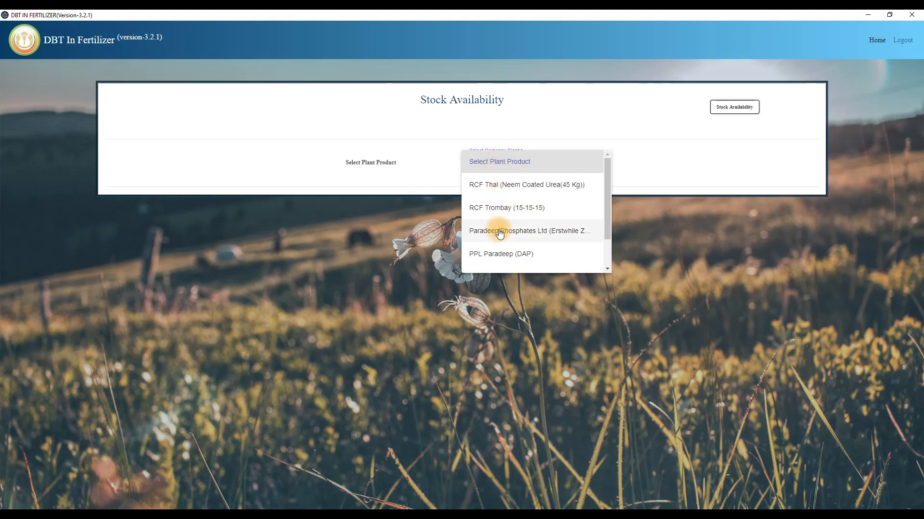
scroll(500, 231, down, 1)
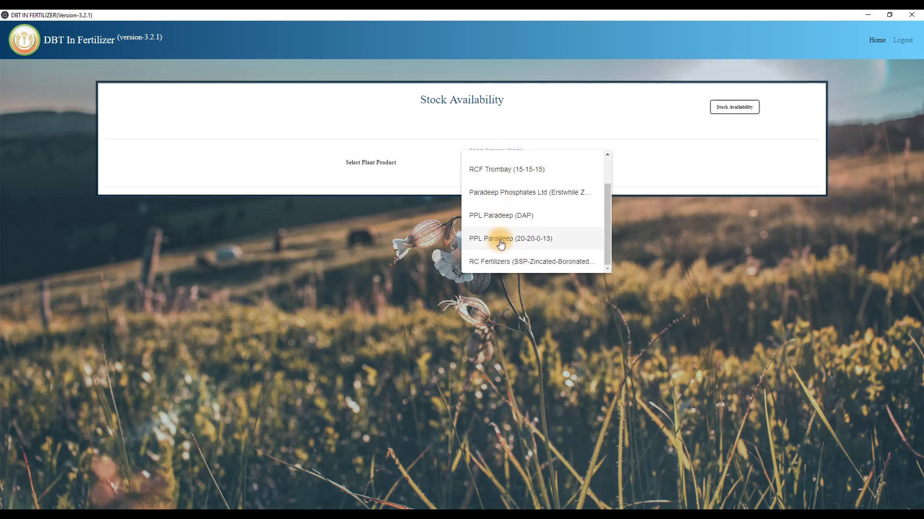
click(499, 241)
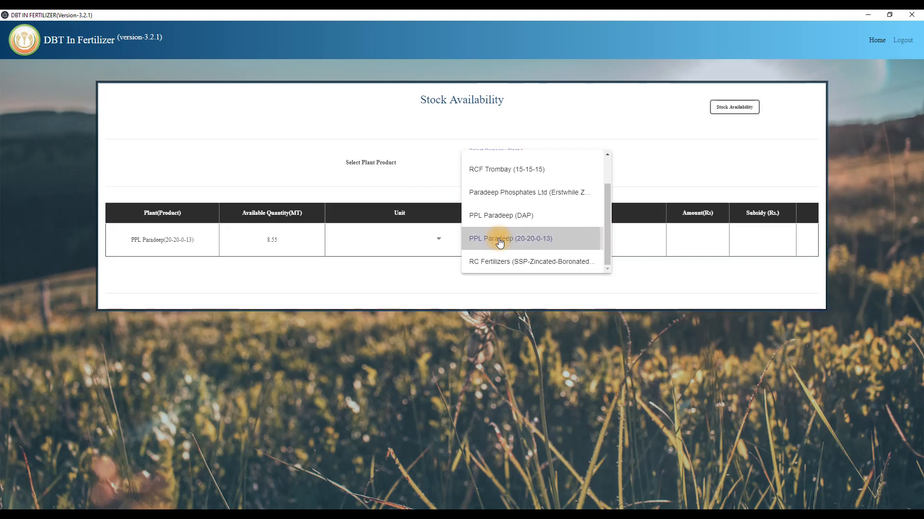
click(341, 246)
click(344, 255)
click(432, 240)
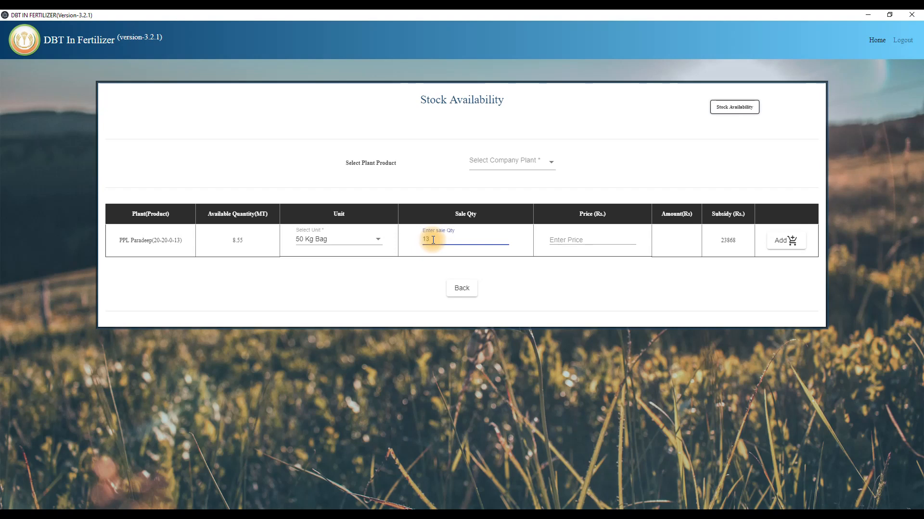
click(557, 243)
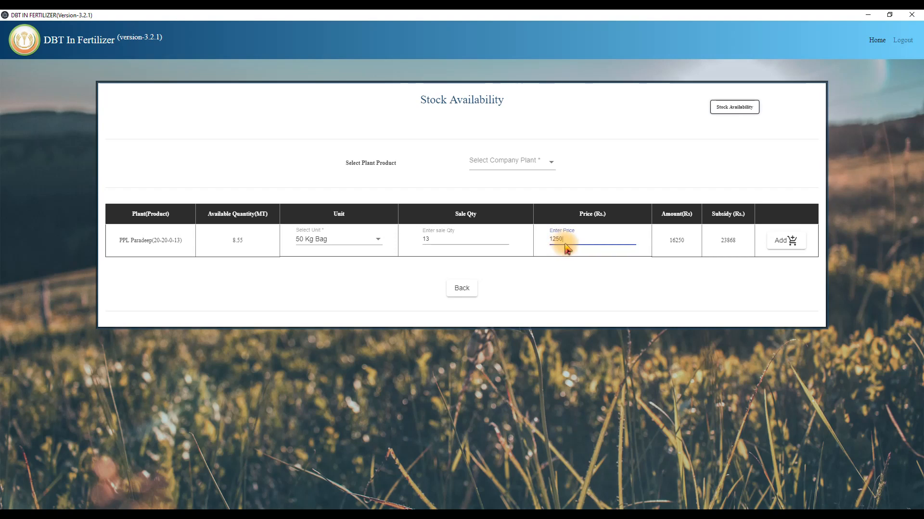
click(781, 242)
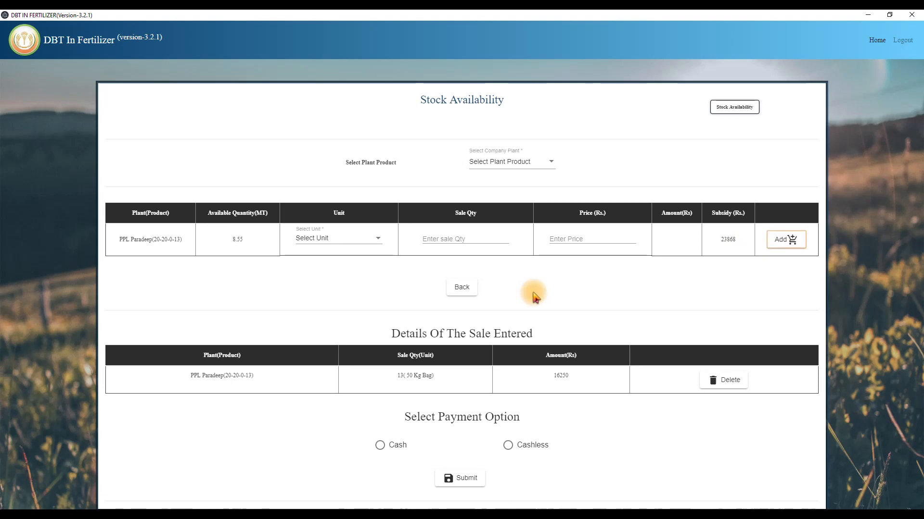
Add RCF Thal (Neem Coated Urea(45 Kg)) to the sale with unit 45 Kg Bag, quantity 5 and price 266.
click(490, 165)
click(490, 182)
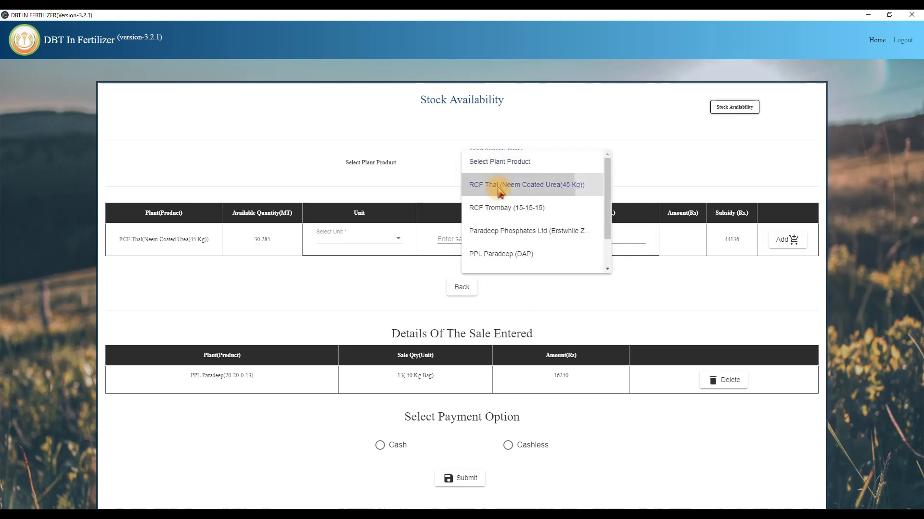
click(330, 240)
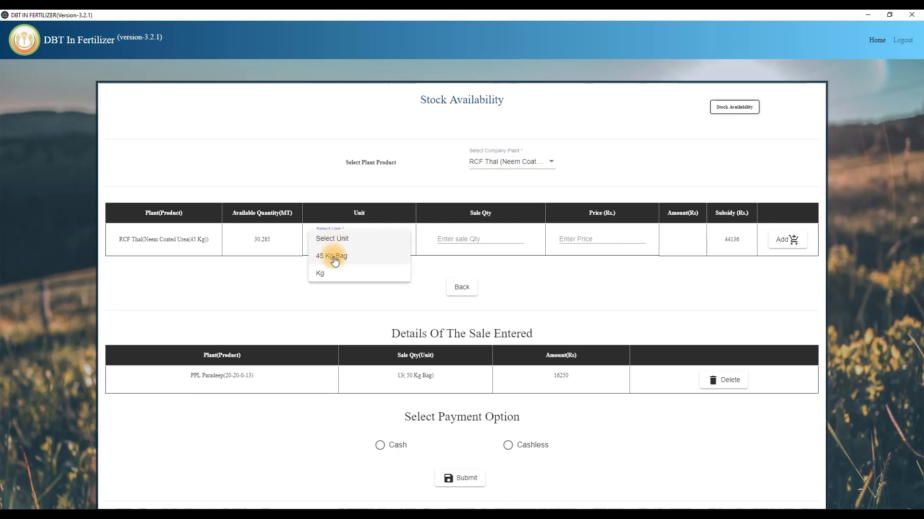
click(332, 255)
click(474, 239)
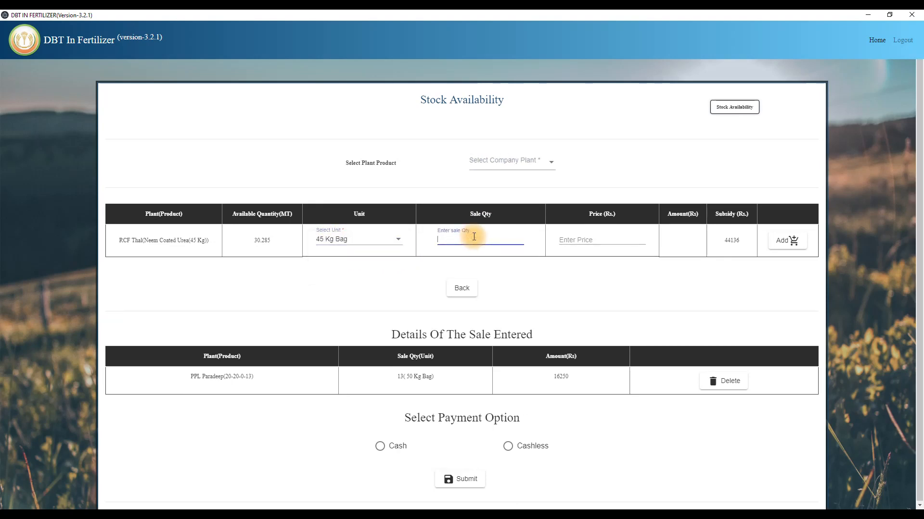
click(575, 236)
click(772, 243)
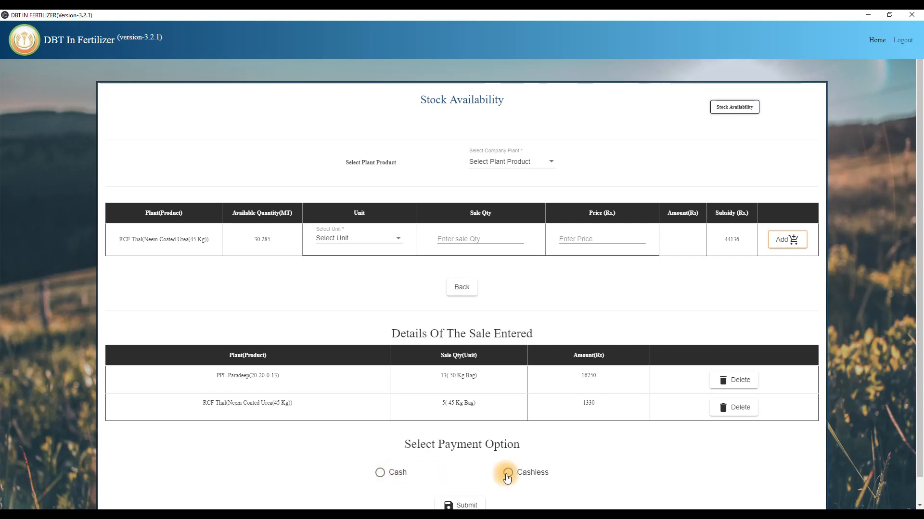
Set the payment option to Cash, submit the sale with confirmation and open its receipt.
click(380, 472)
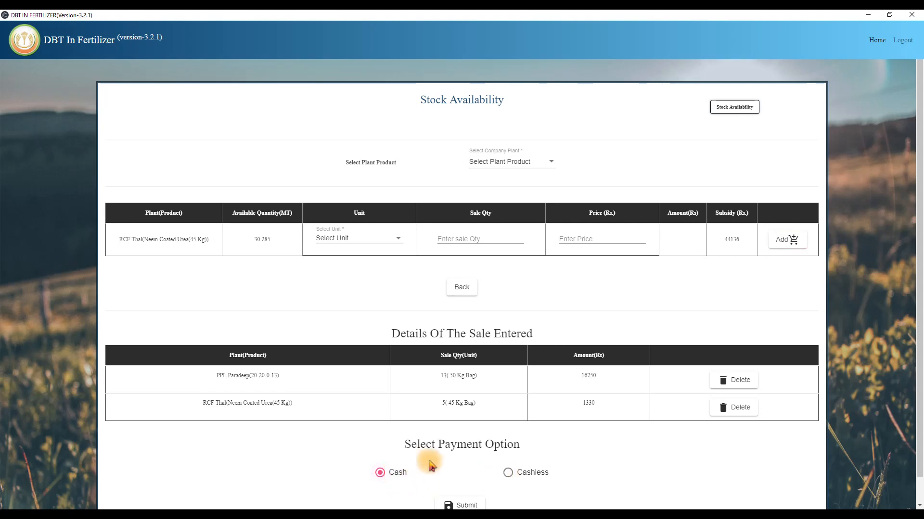
scroll(428, 462, down, 1)
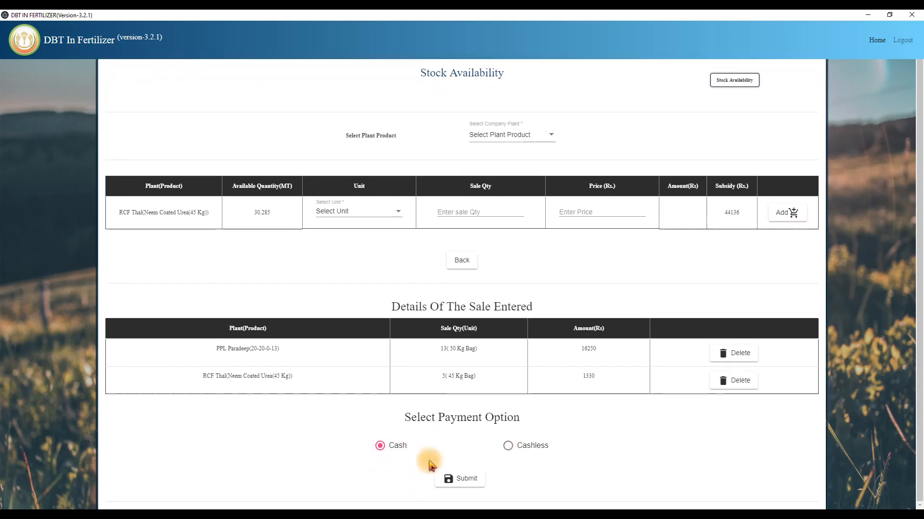
click(463, 482)
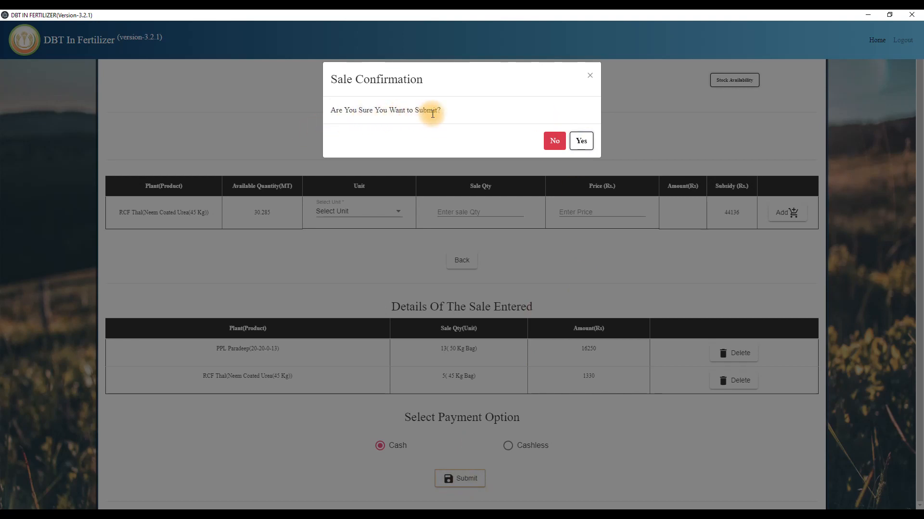
click(581, 141)
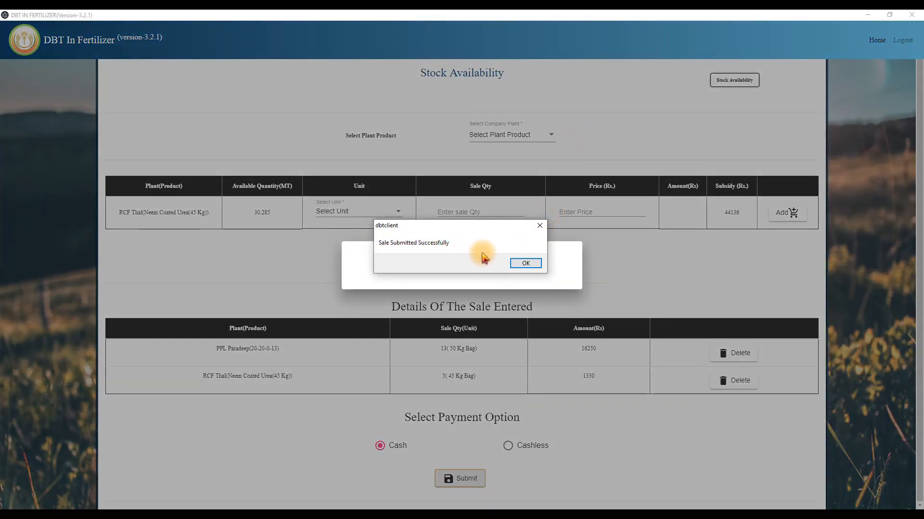
click(525, 263)
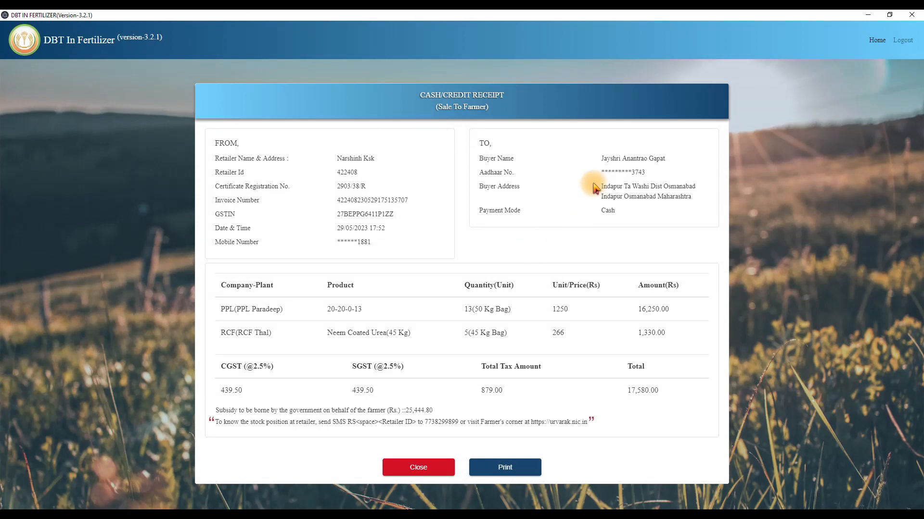
Copy the buyer's name from the receipt into cell B1713 of ADHAR DATA1.xlsx in Excel.
drag(601, 158, 668, 161)
key(ctrl+c)
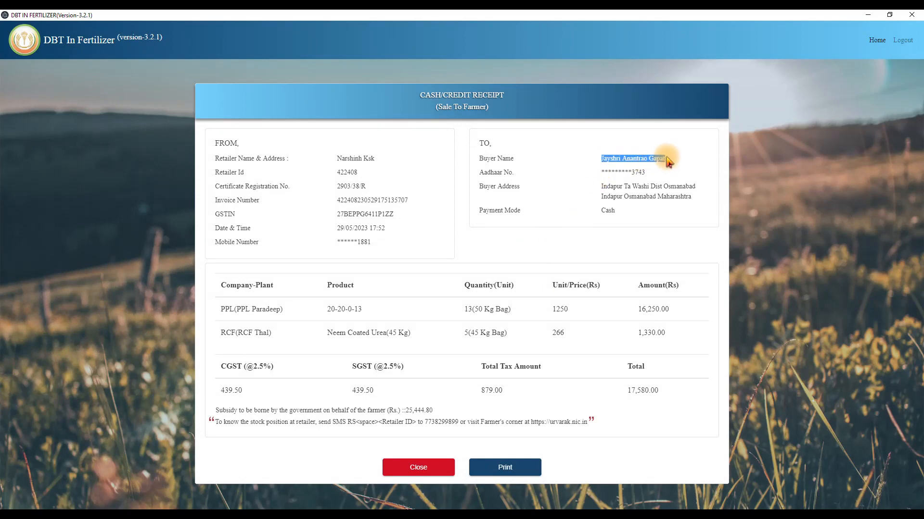
click(368, 514)
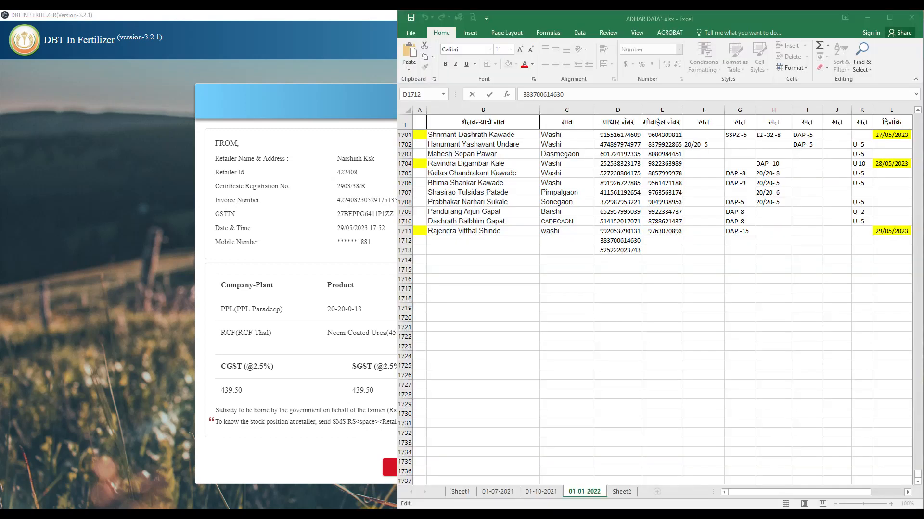
click(463, 250)
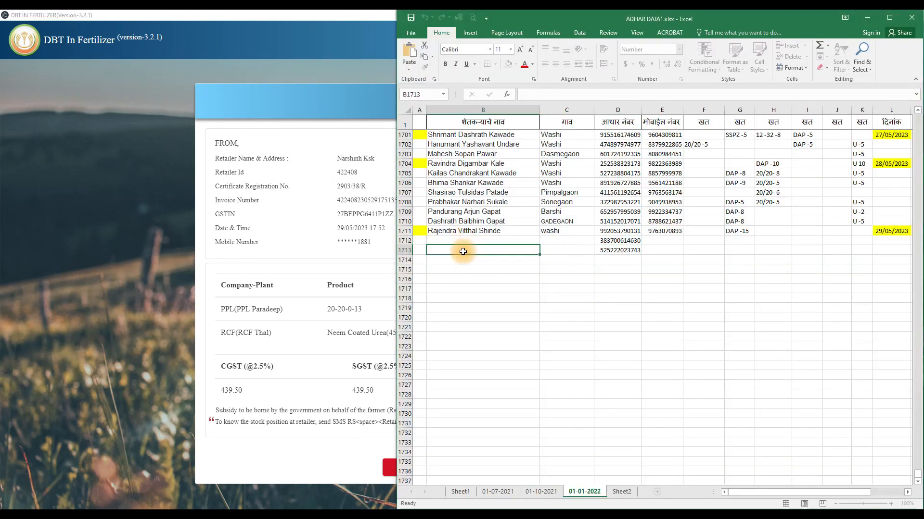
key(ctrl+v)
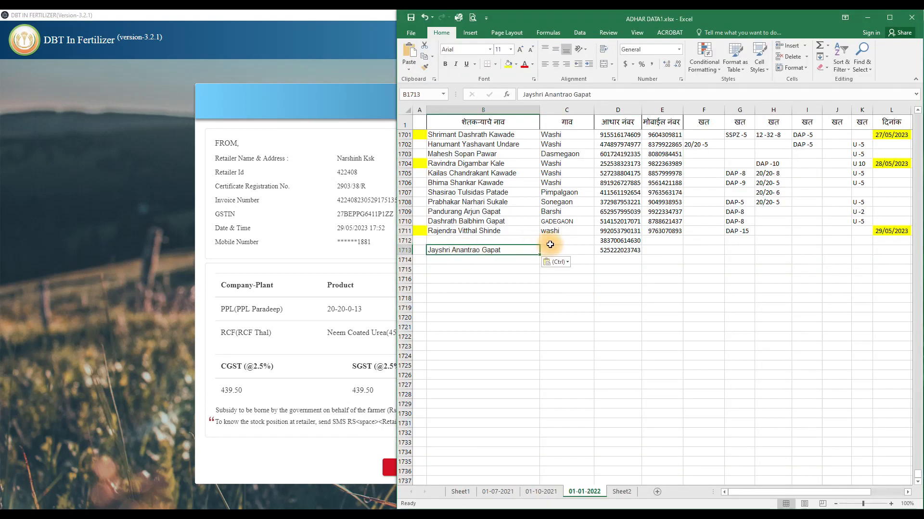
Copy the buyer's village name from the address on the DBT In Fertilizer receipt into cell C1713 of the Excel sheet.
click(342, 171)
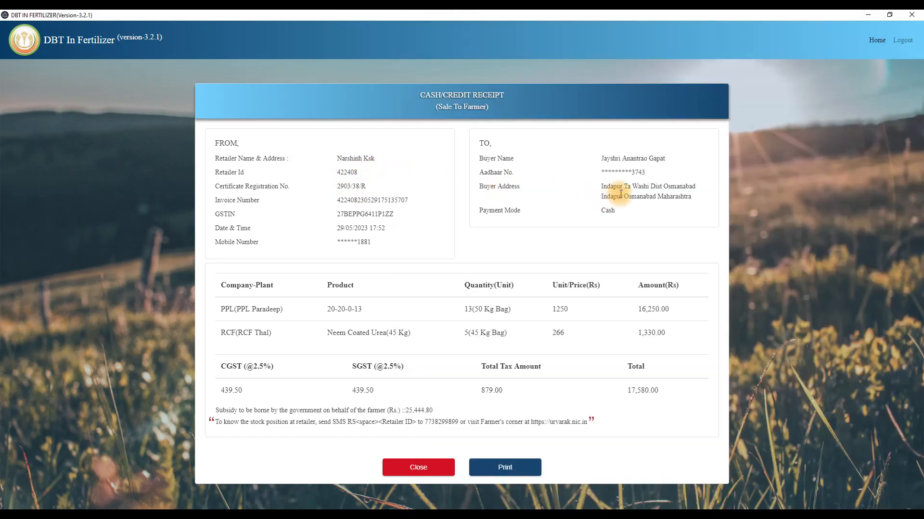
double_click(610, 187)
key(ctrl+c)
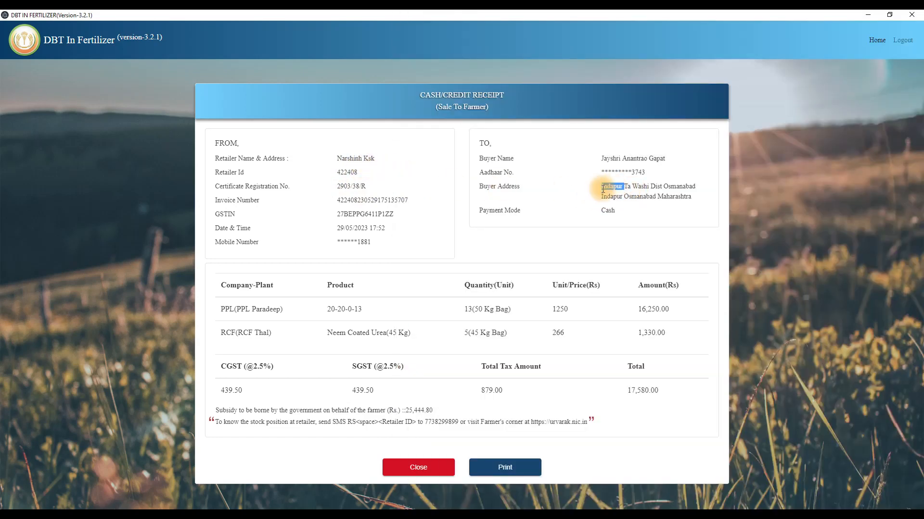
key(alt+Tab)
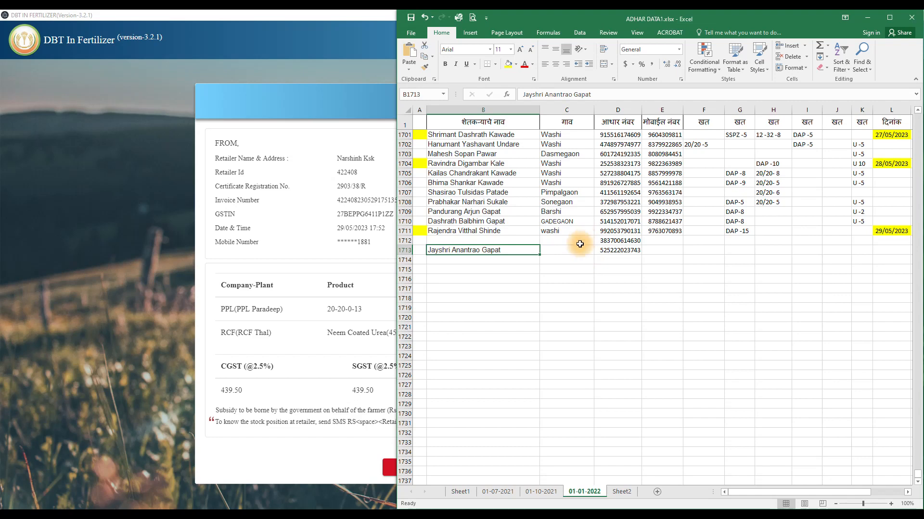
click(579, 247)
key(ctrl+v)
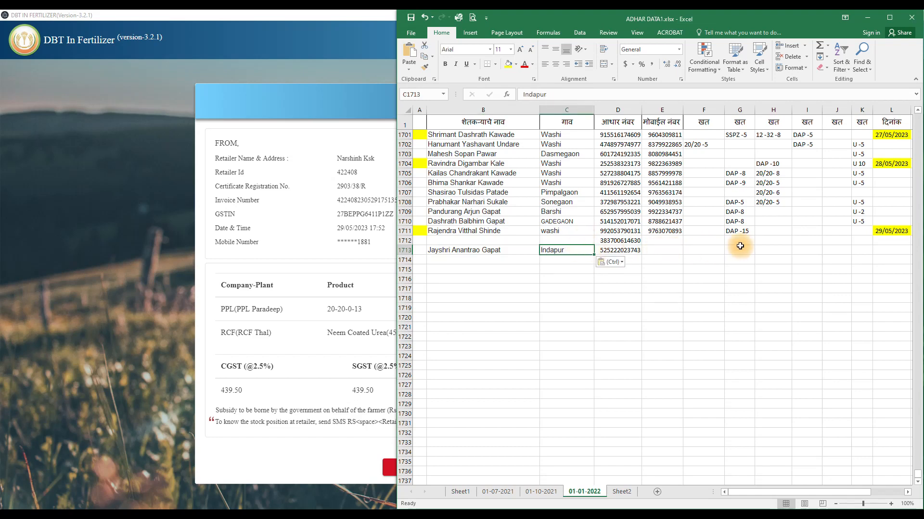
Record the urea purchase as "U -5" in cell K1713.
click(858, 249)
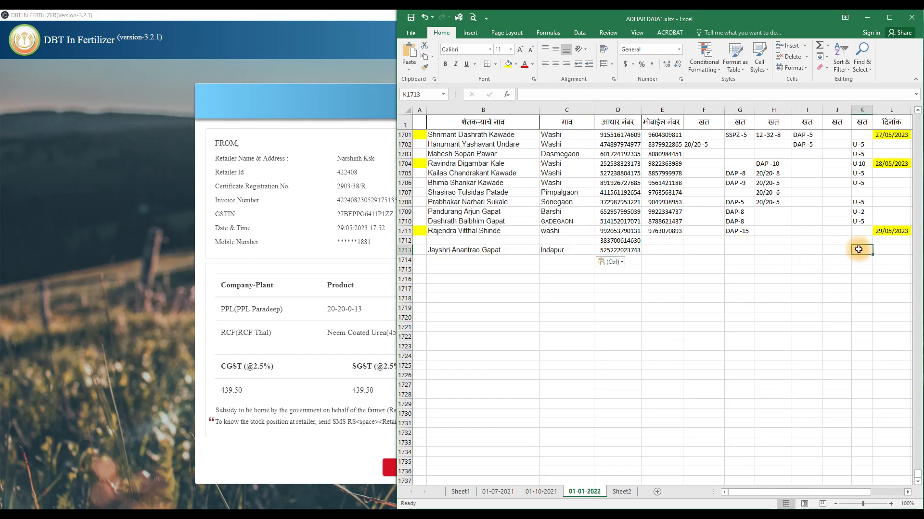
text(U -)
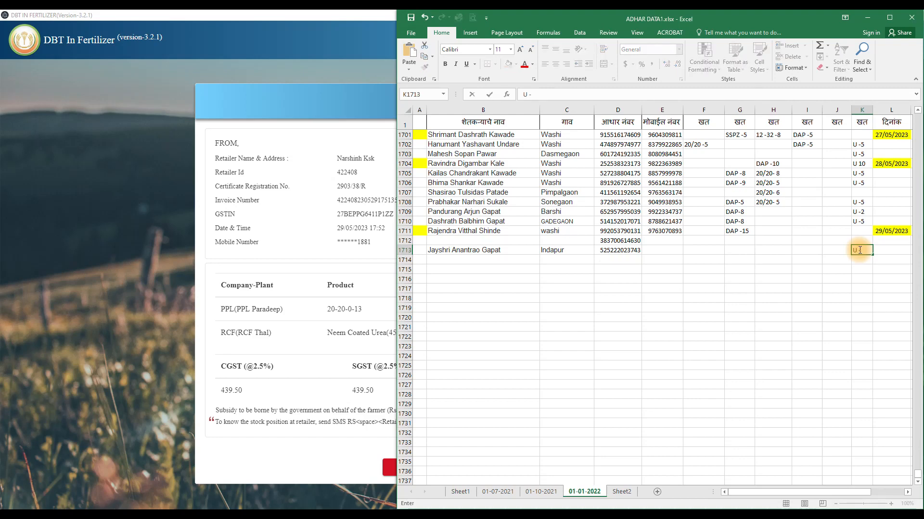
key(Left)
Record the 20-20-0-13 purchase as "20/ 20 -13" in cell H1713 and save the workbook.
key(Left)
key(Left)
key(Left)
key(Left)
key(Right)
key(Right)
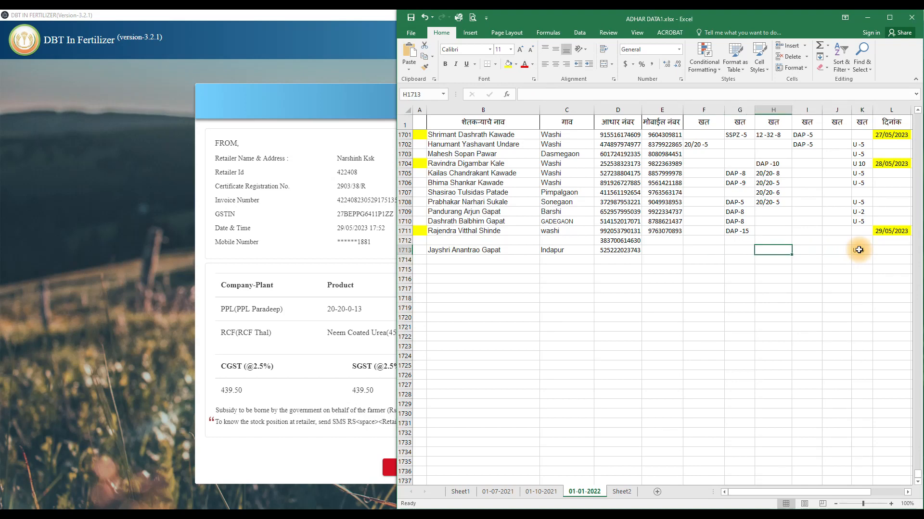
text(20/ 20 -13)
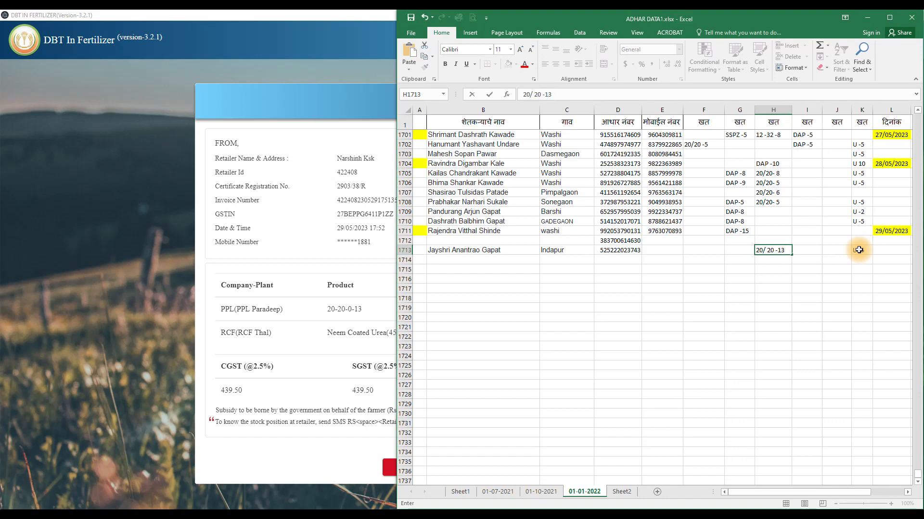
key(Return)
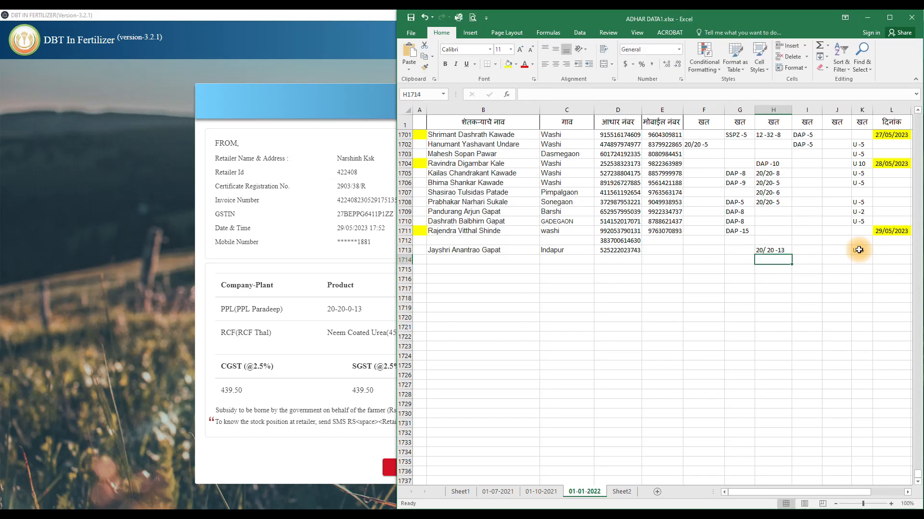
click(411, 19)
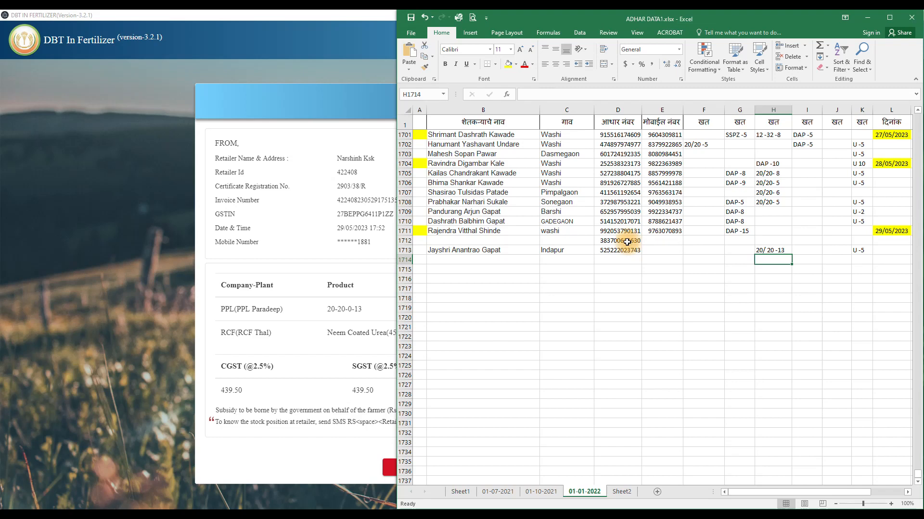
Switch back to DBT In Fertilizer and close the sale receipt.
click(338, 19)
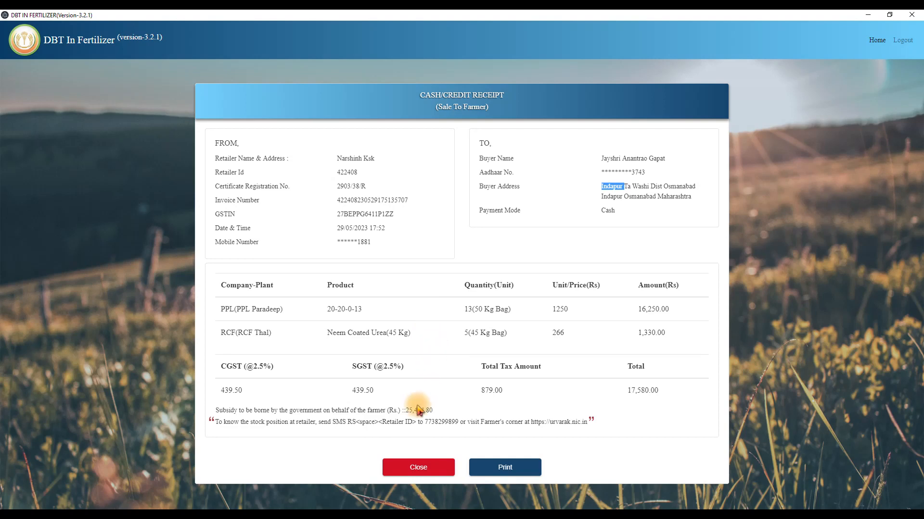
click(418, 468)
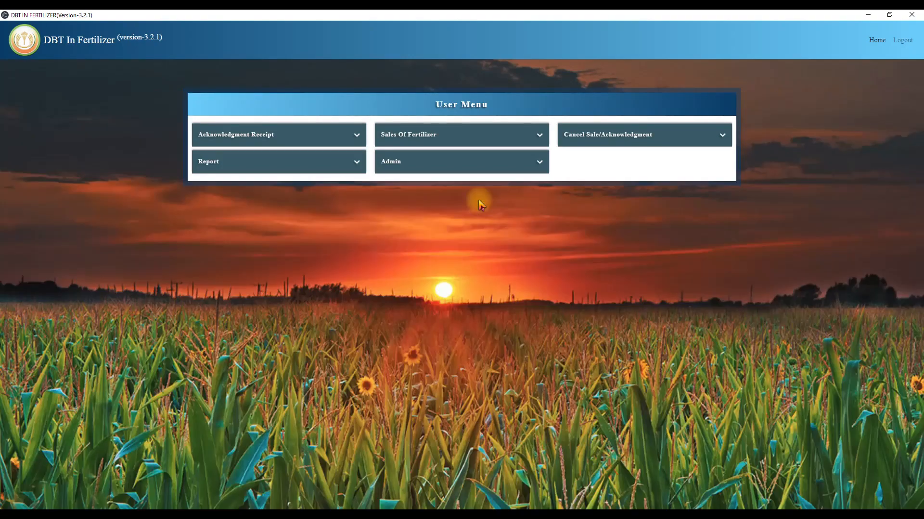
Open krushiyug.in in Chrome and go to the site's DBT service page.
click(284, 516)
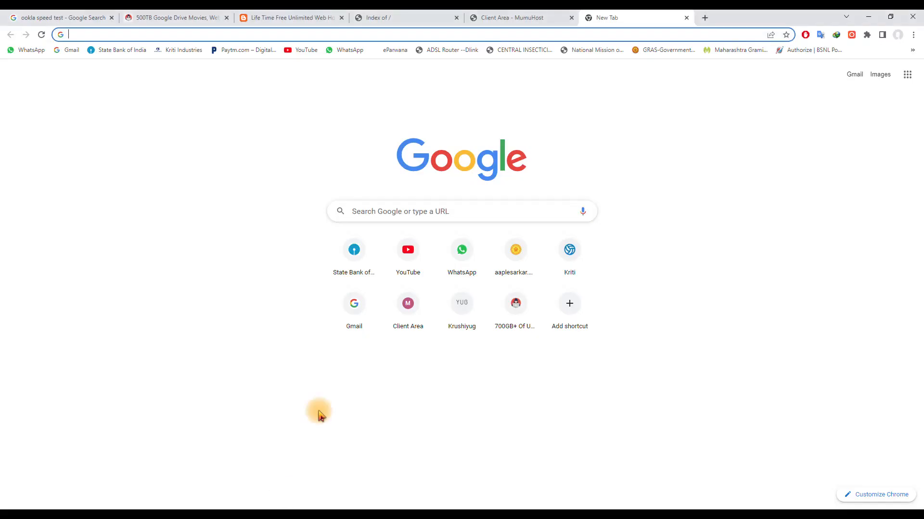
click(306, 35)
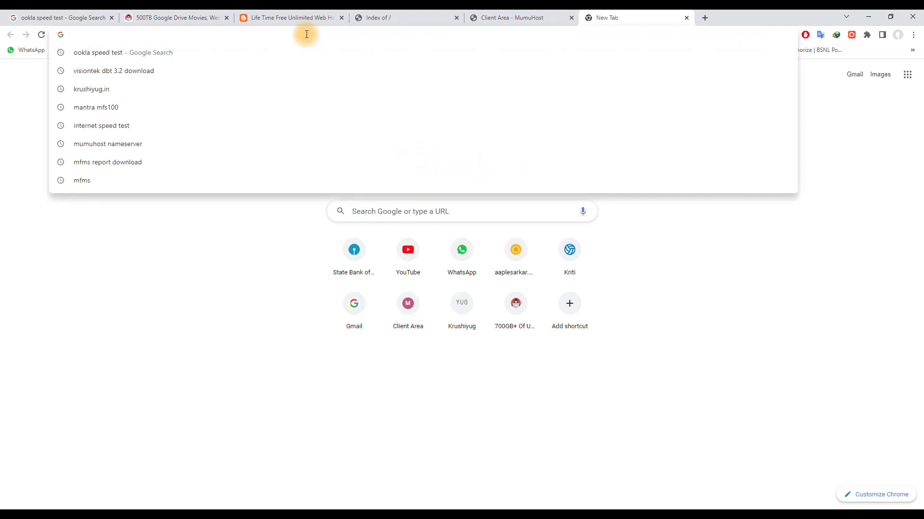
text(kru)
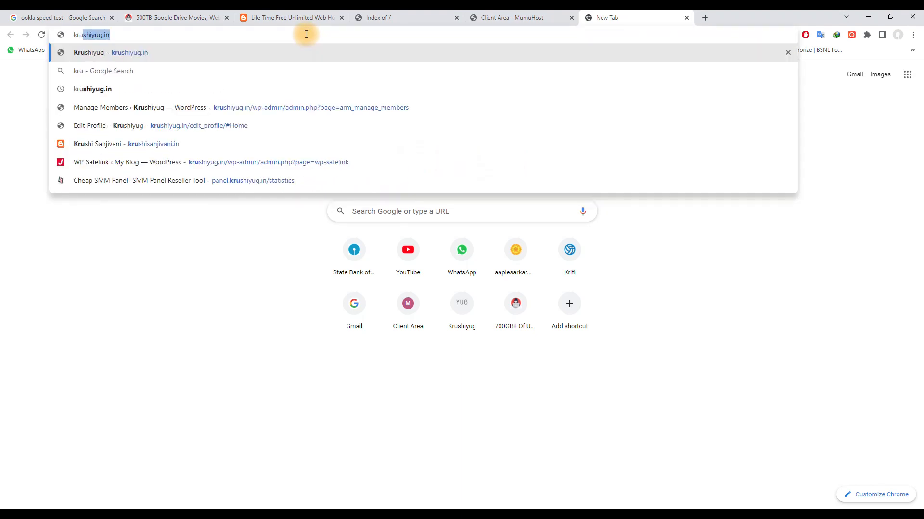
key(Return)
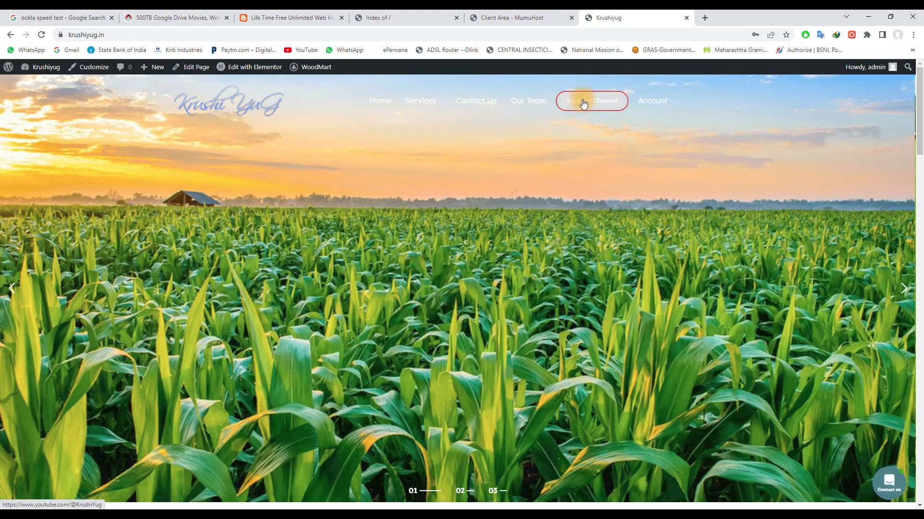
mouse_move(422, 102)
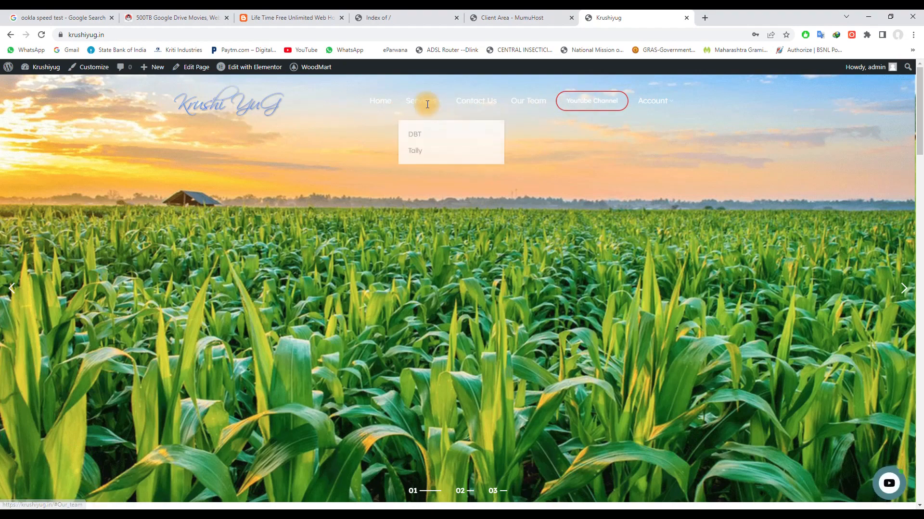
click(420, 132)
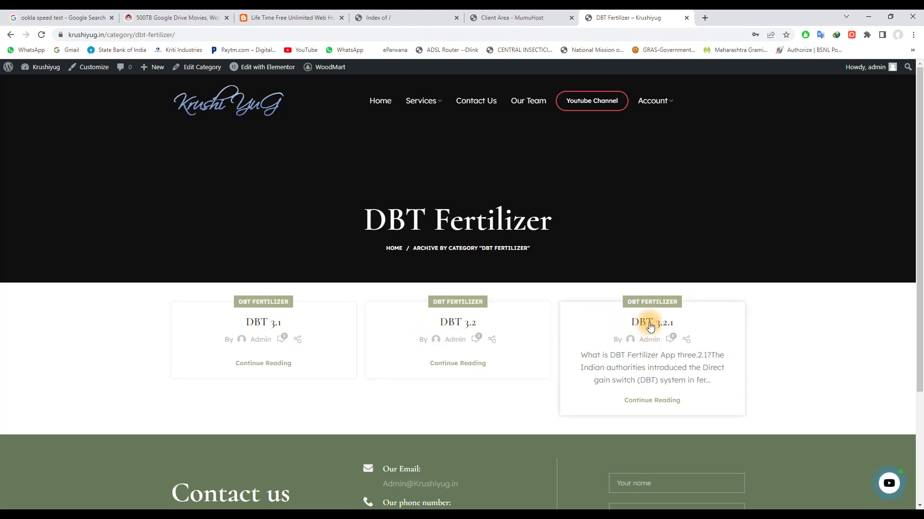
Look over the DBT Fertilizer page with its DBT 3.1, 3.2 and 3.2.1 posts, and return to DBT In Fertilizer.
mouse_move(652, 104)
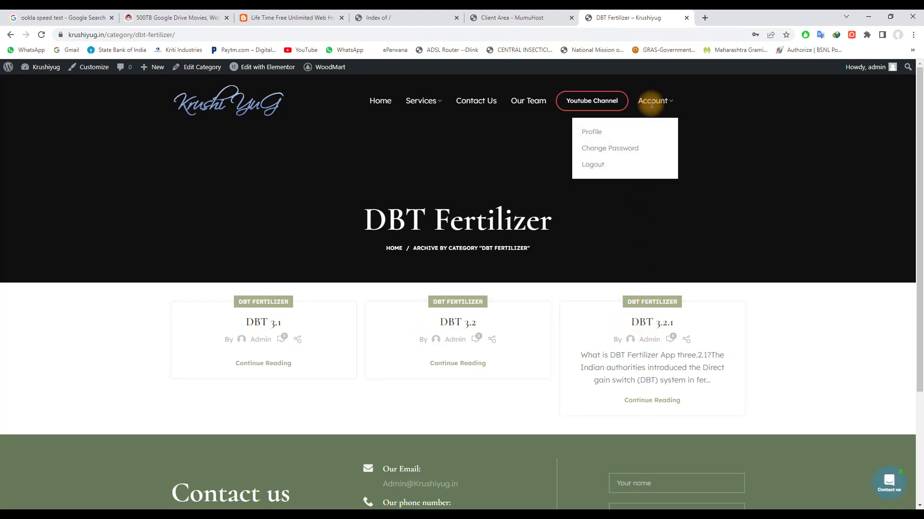
mouse_move(416, 105)
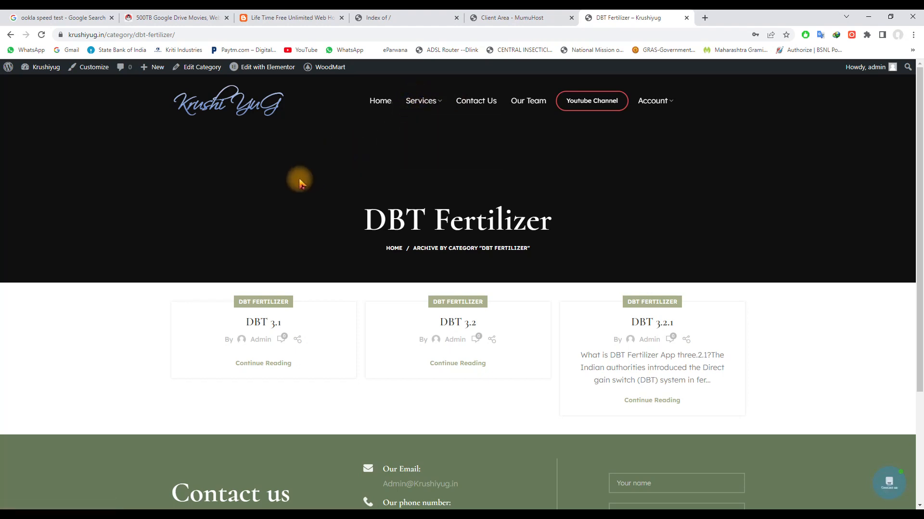
scroll(299, 183, down, 3)
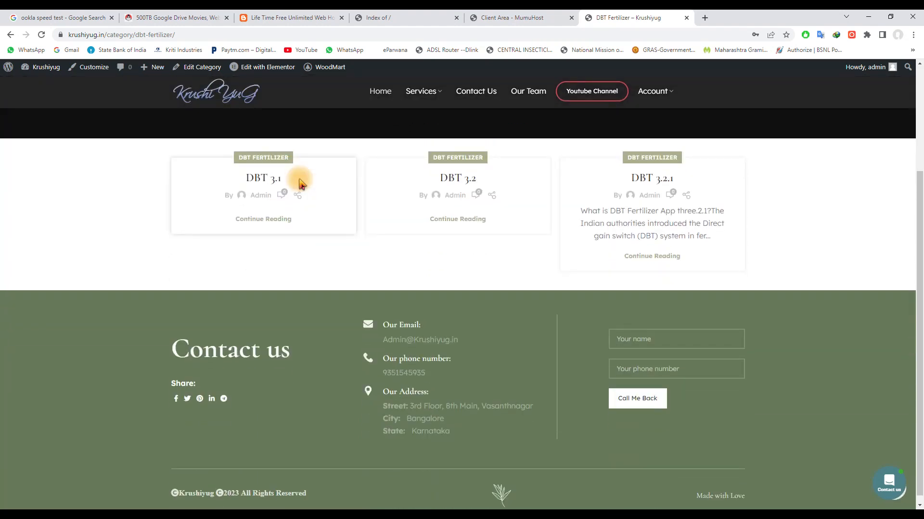
scroll(300, 178, up, 2)
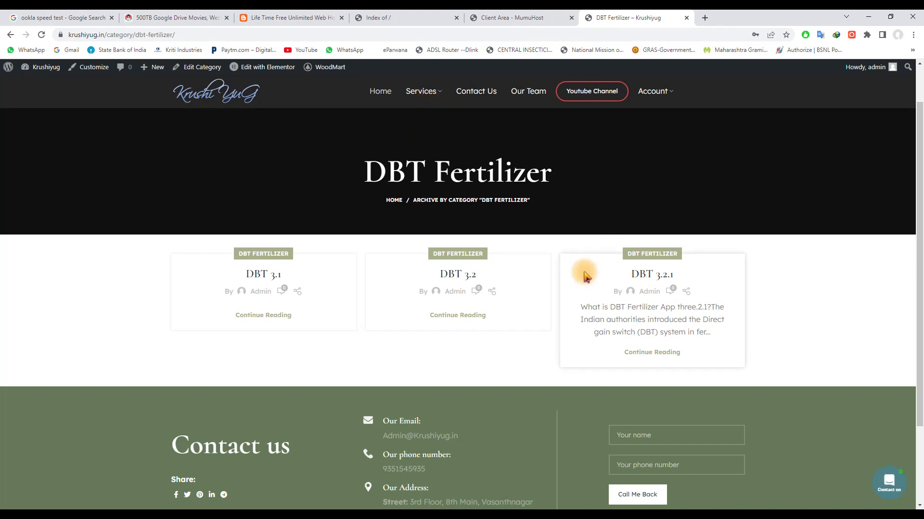
click(412, 513)
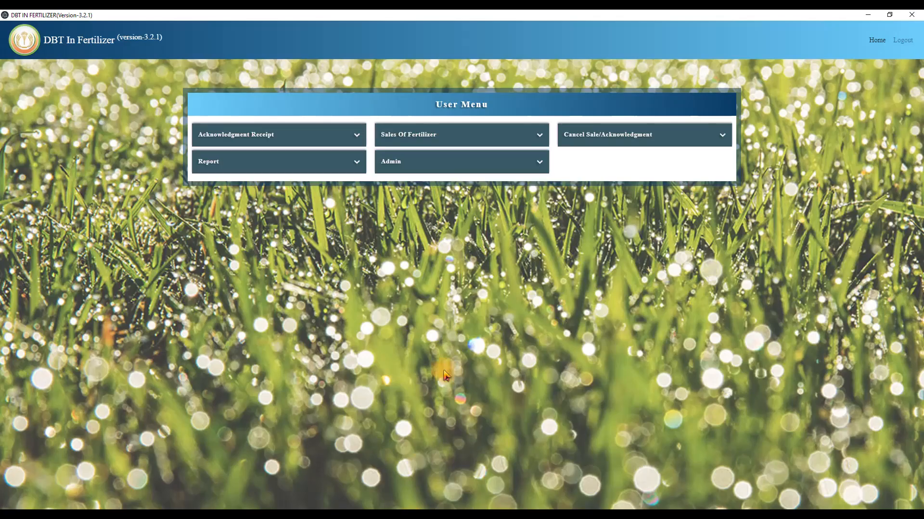